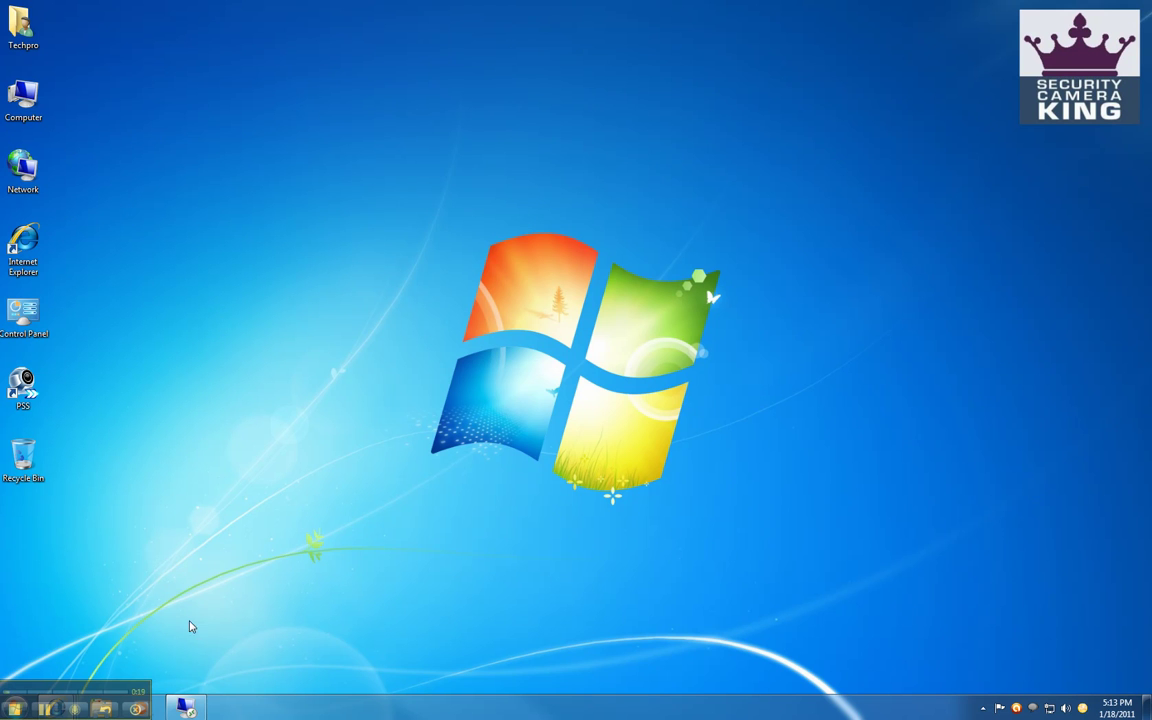
- Return to the full-screen Remote Desktop session on the Windows XP machine
left_click(185, 703)
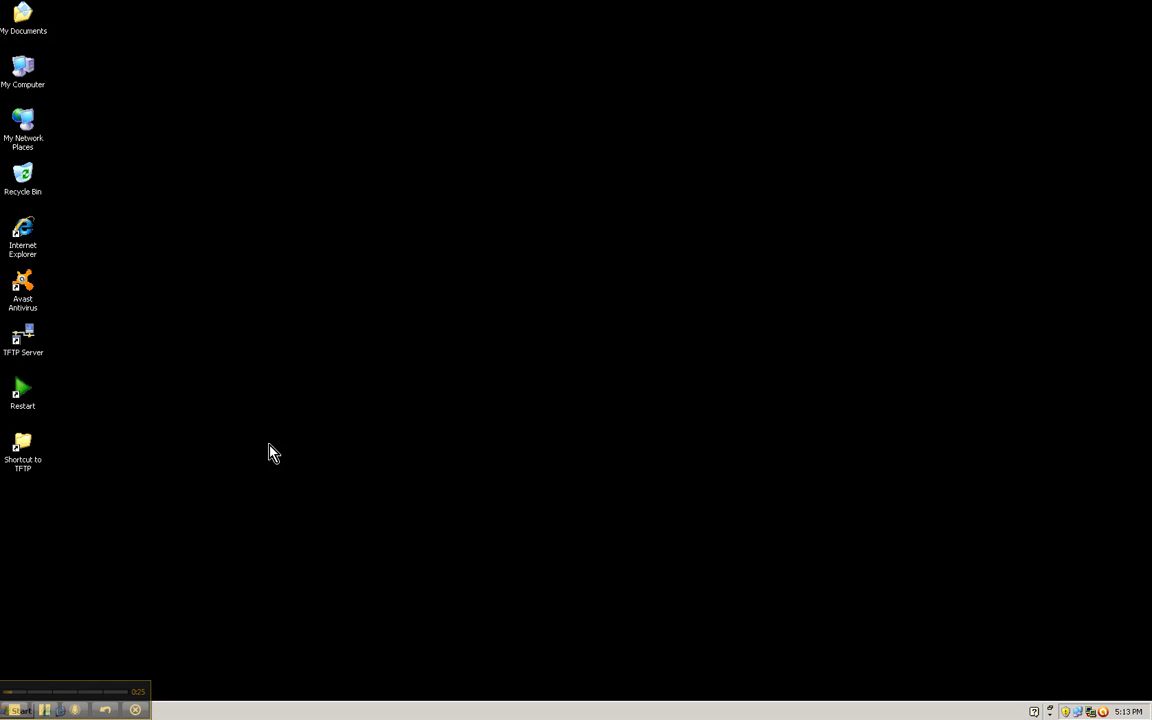
- Run ipconfig in Command Prompt to confirm address 192.168.1.50 and gateway 192.168.1.1, then close it
left_click(22, 710)
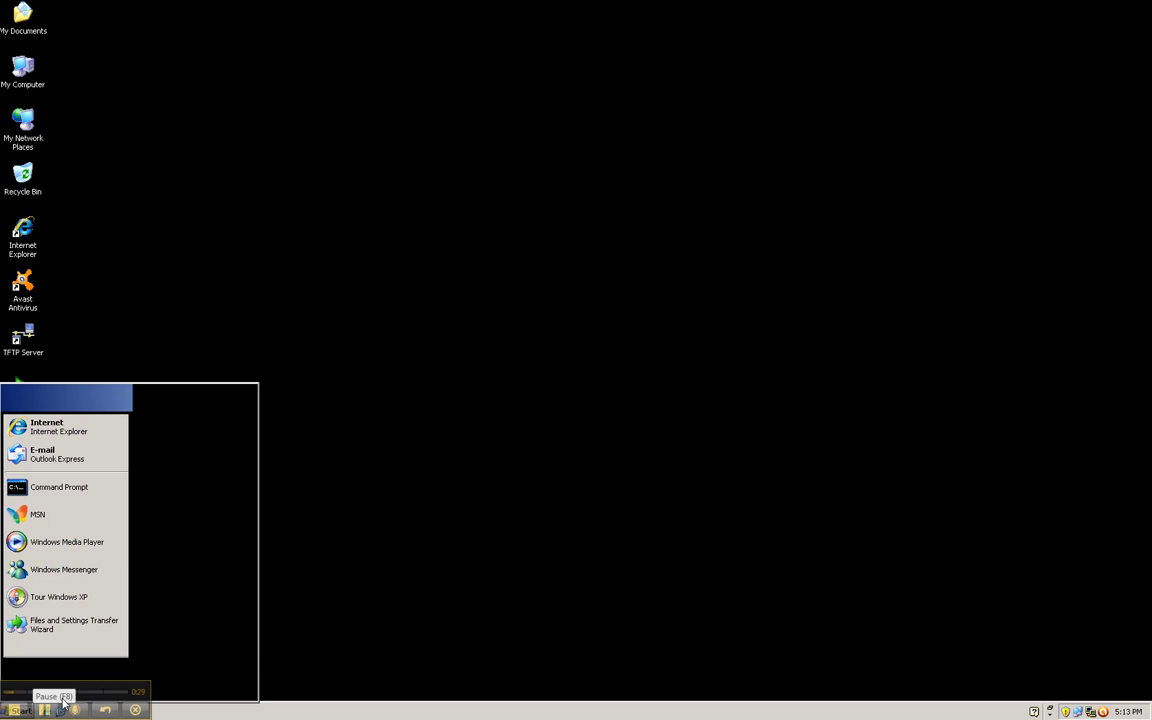
left_click(155, 641)
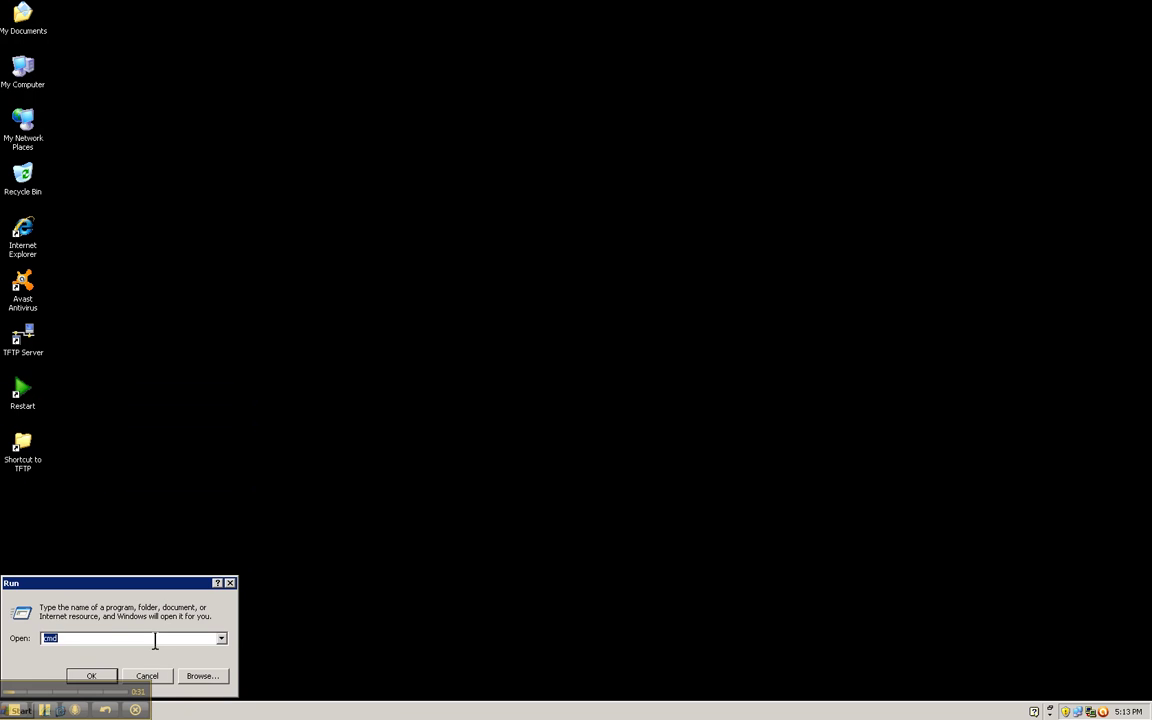
type("cmd")
key("Return")
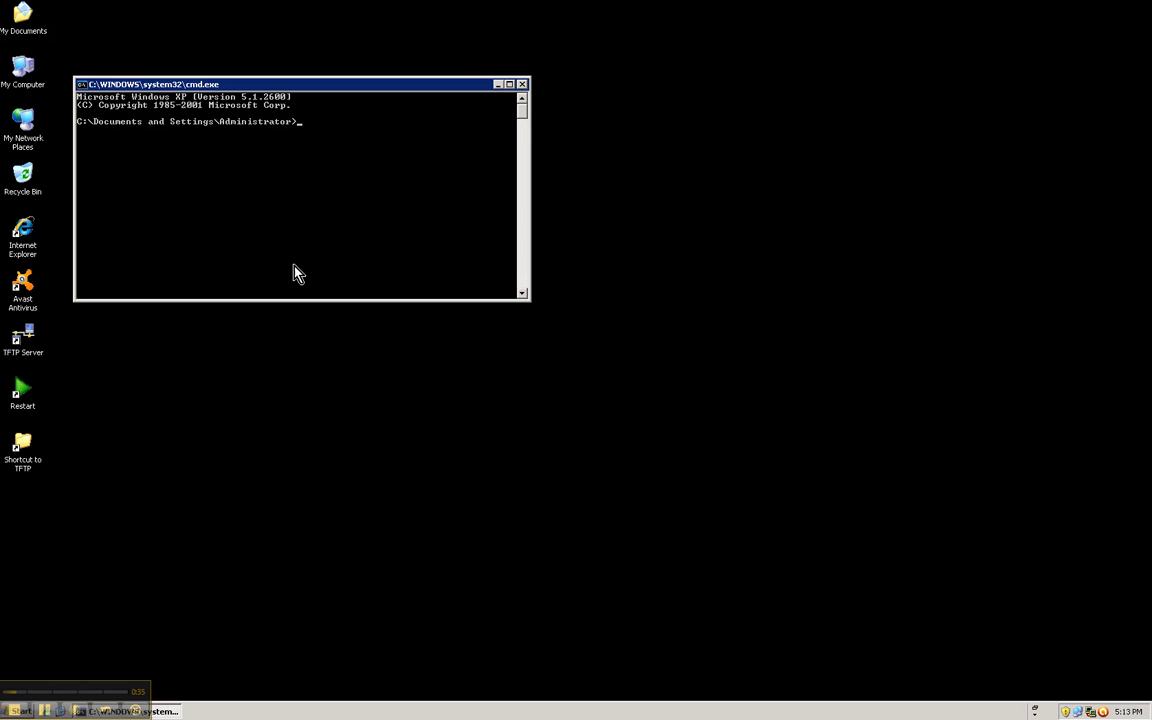
type("ipconfig")
key("Return")
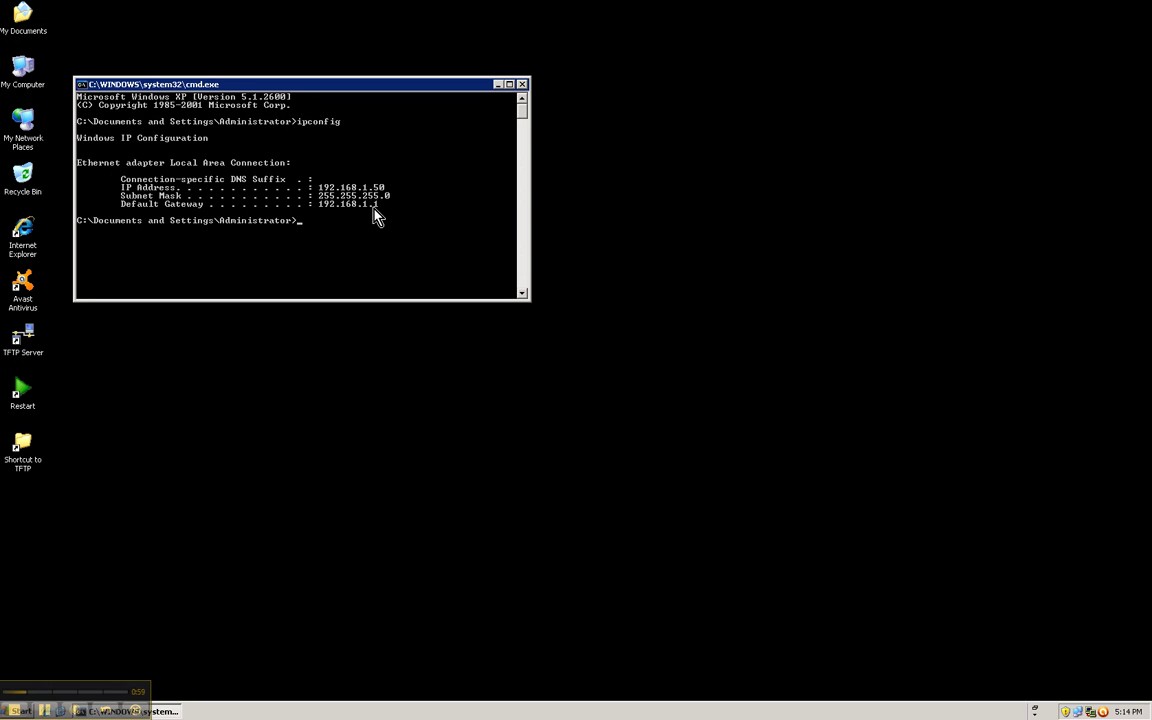
left_click(521, 84)
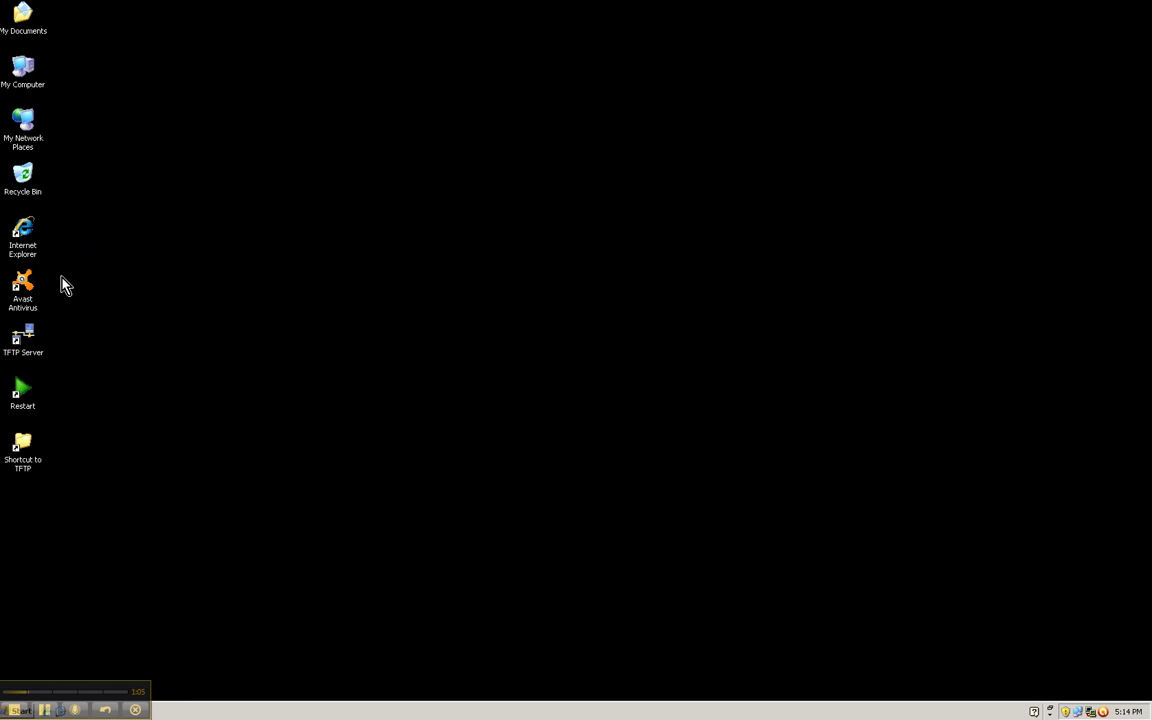
- Load the router's DD-WRT page at 192.168.1.1 in Internet Explorer
double_click(24, 226)
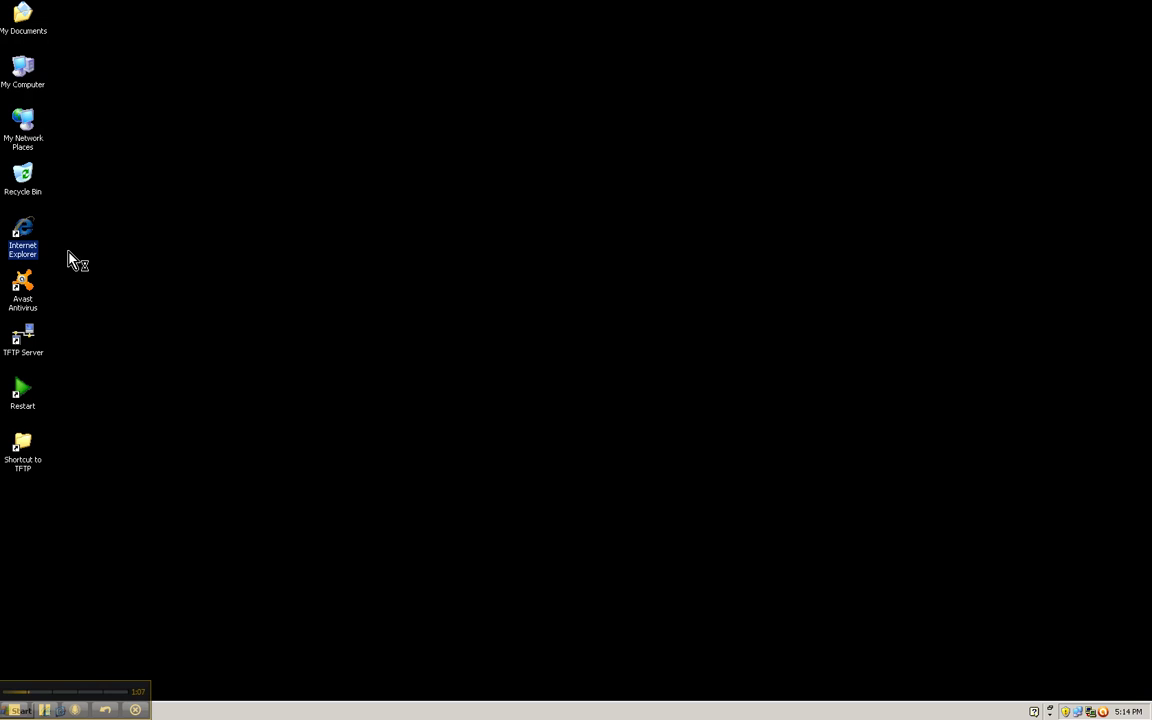
left_click(167, 25)
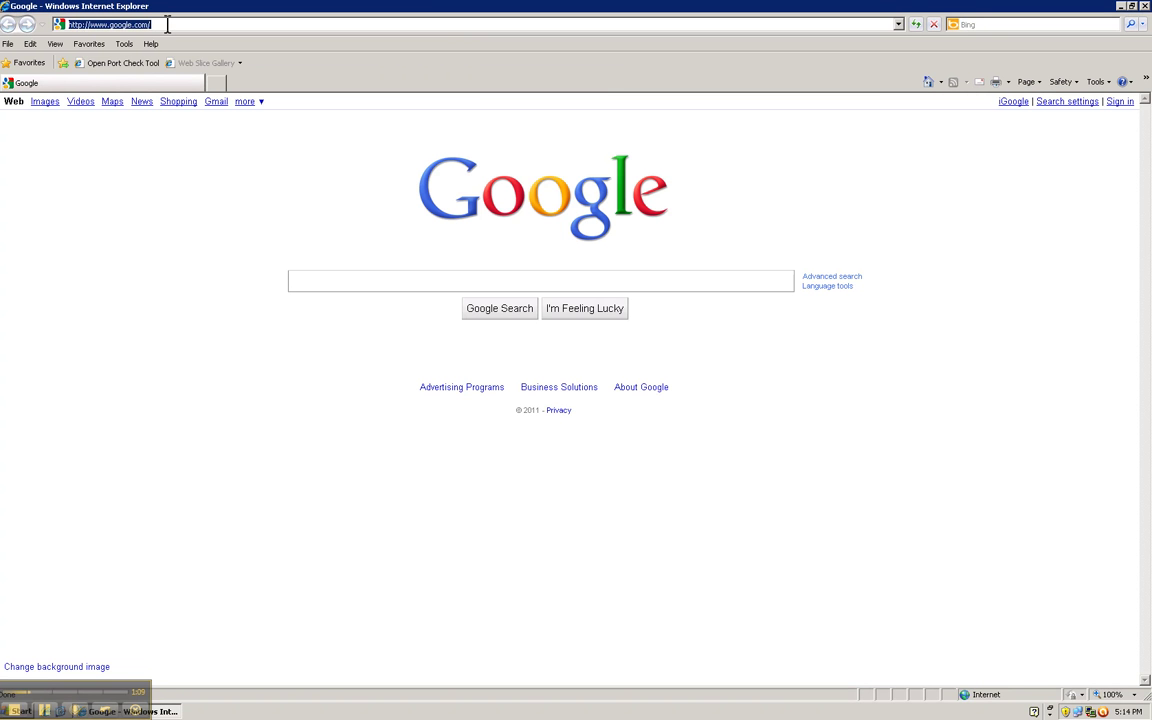
type("192.168")
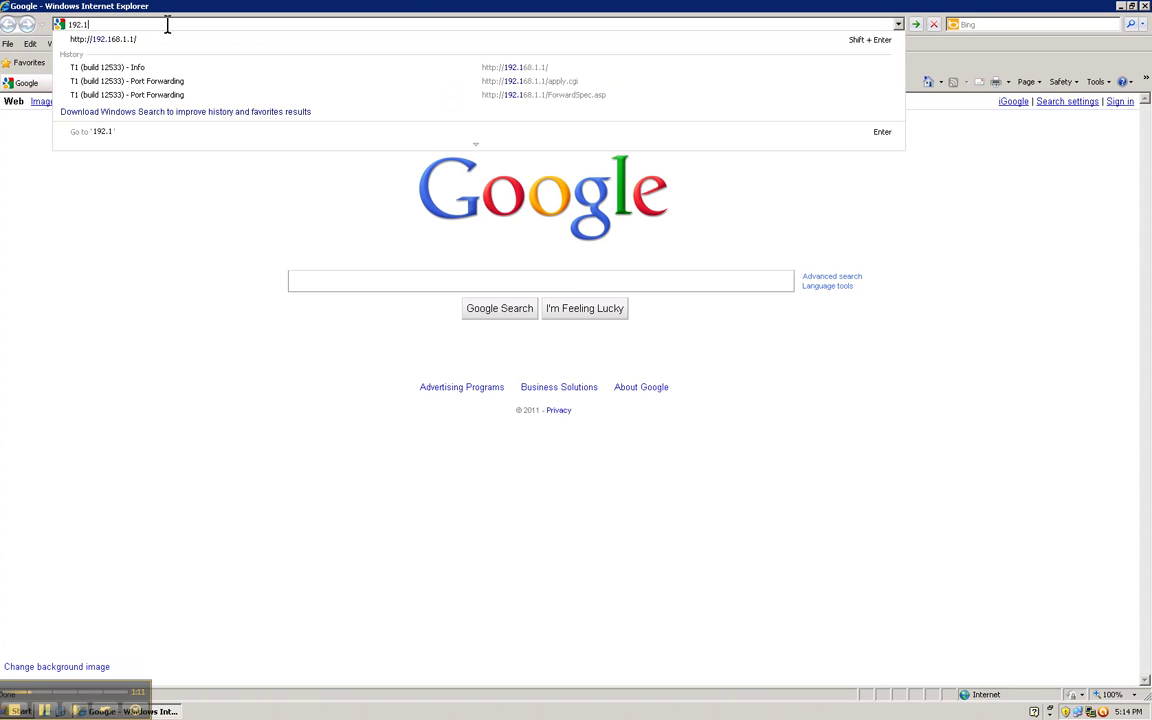
type(".1.1")
key("Return")
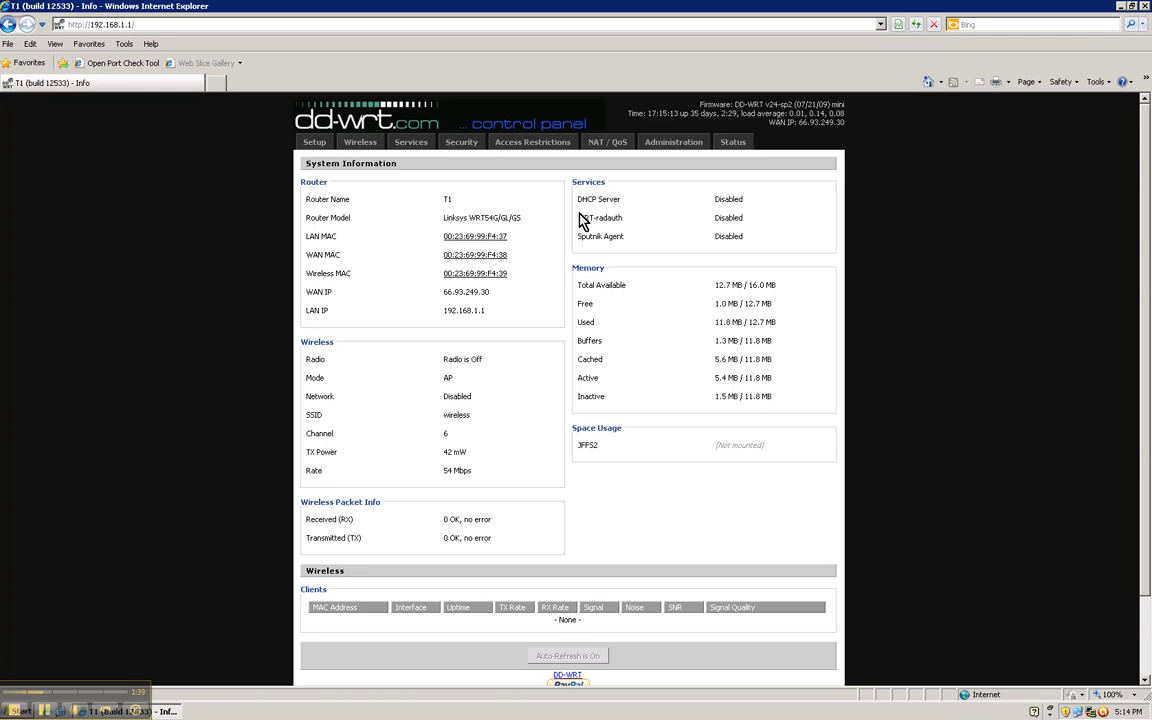
left_click(597, 141)
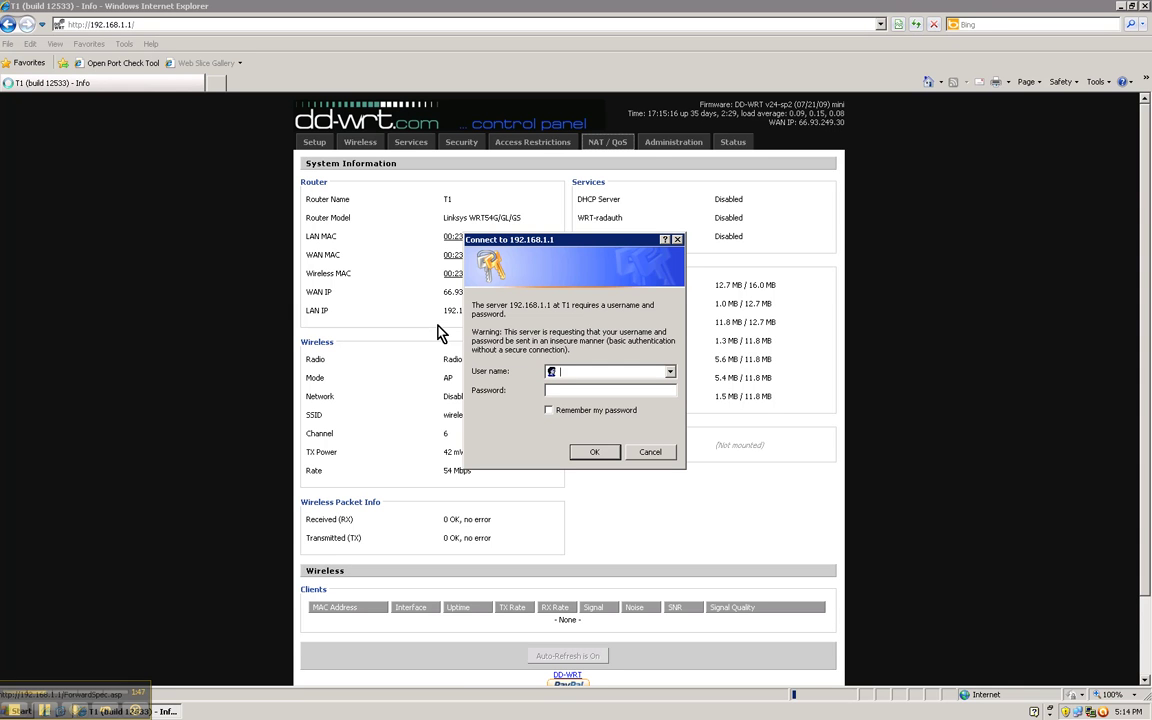
- Log in to the router with the admin user name and password to reach Port Forwarding
type("root")
key("Tab")
type("********")
key("Return")
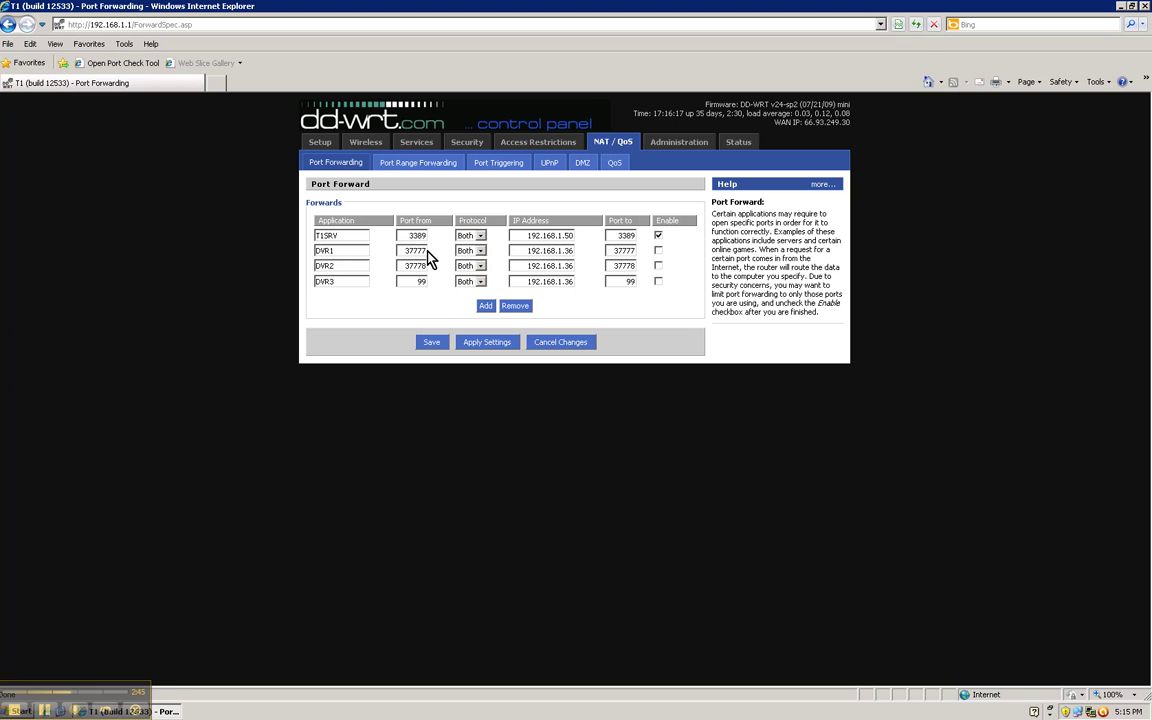
left_click(480, 253)
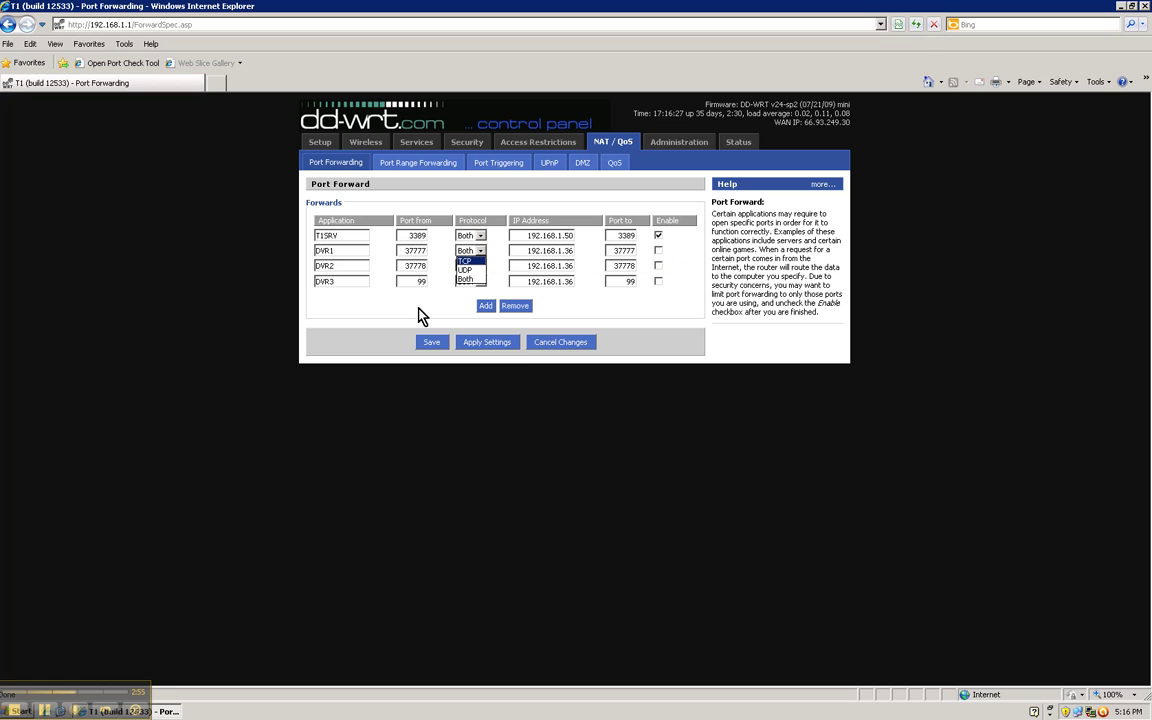
- Set DVR1's protocol to Both and enable the DVR1, DVR2 and DVR3 forwarding rules
left_click(466, 280)
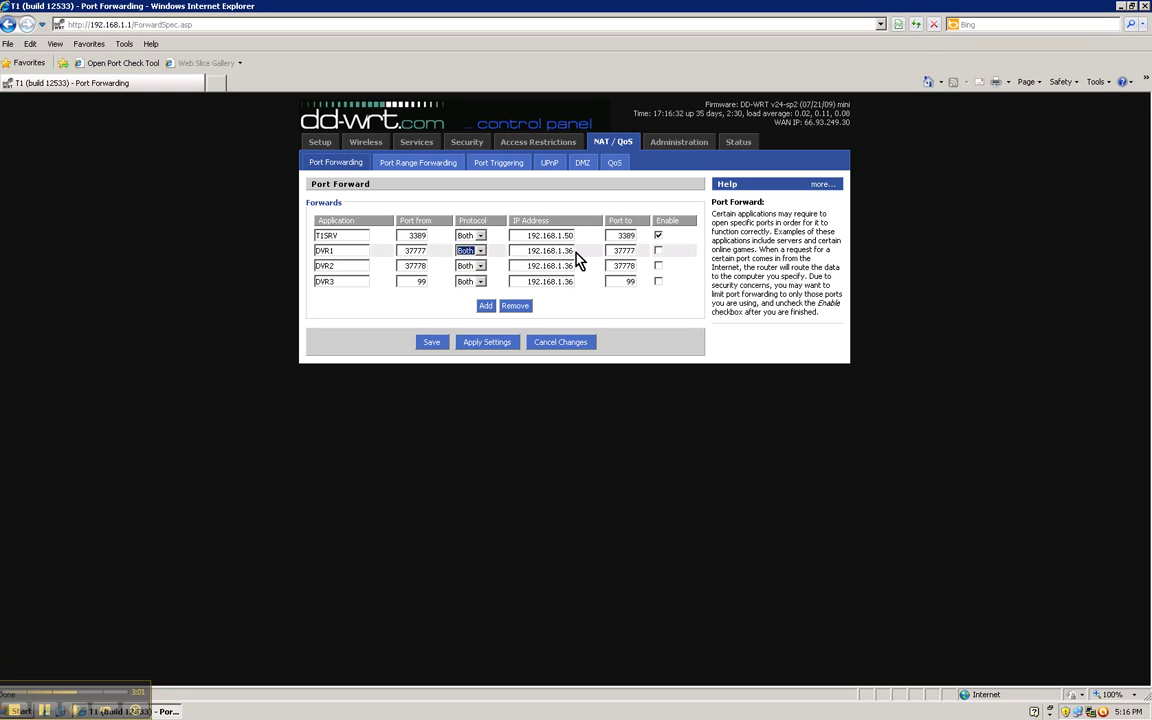
left_click(658, 250)
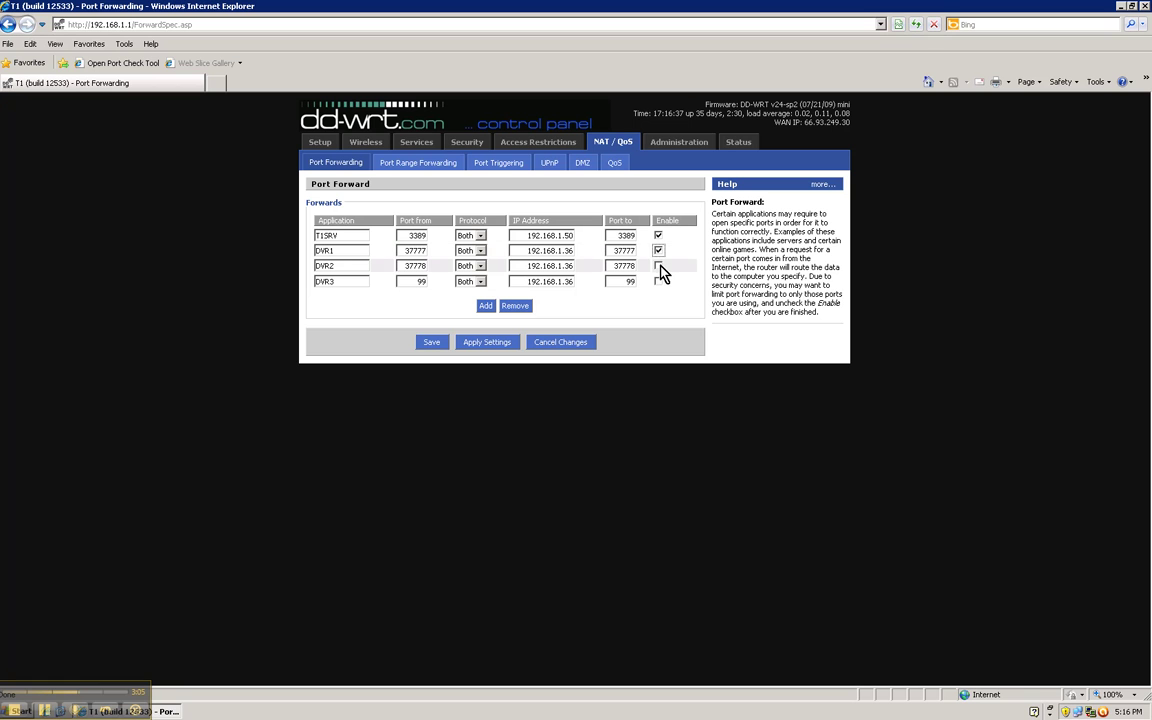
left_click(658, 266)
left_click(658, 282)
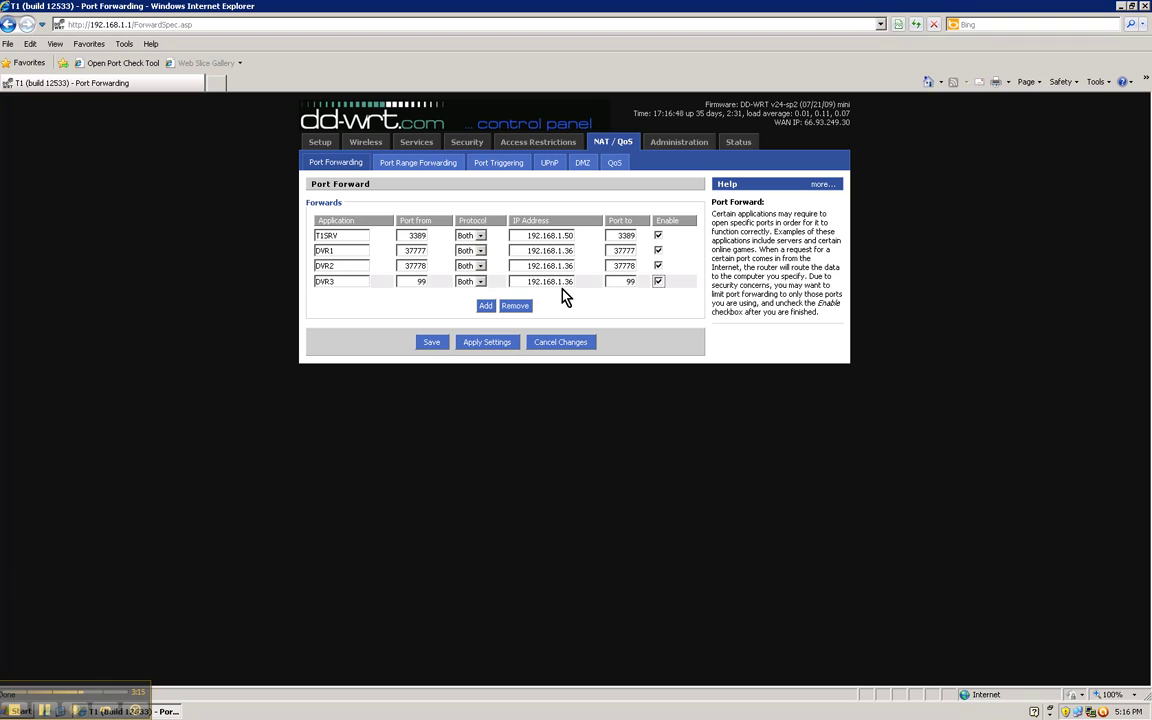
left_click(418, 282)
- Enter 99 as DVR3's incoming port, then save and apply the port forwarding settings
type("99")
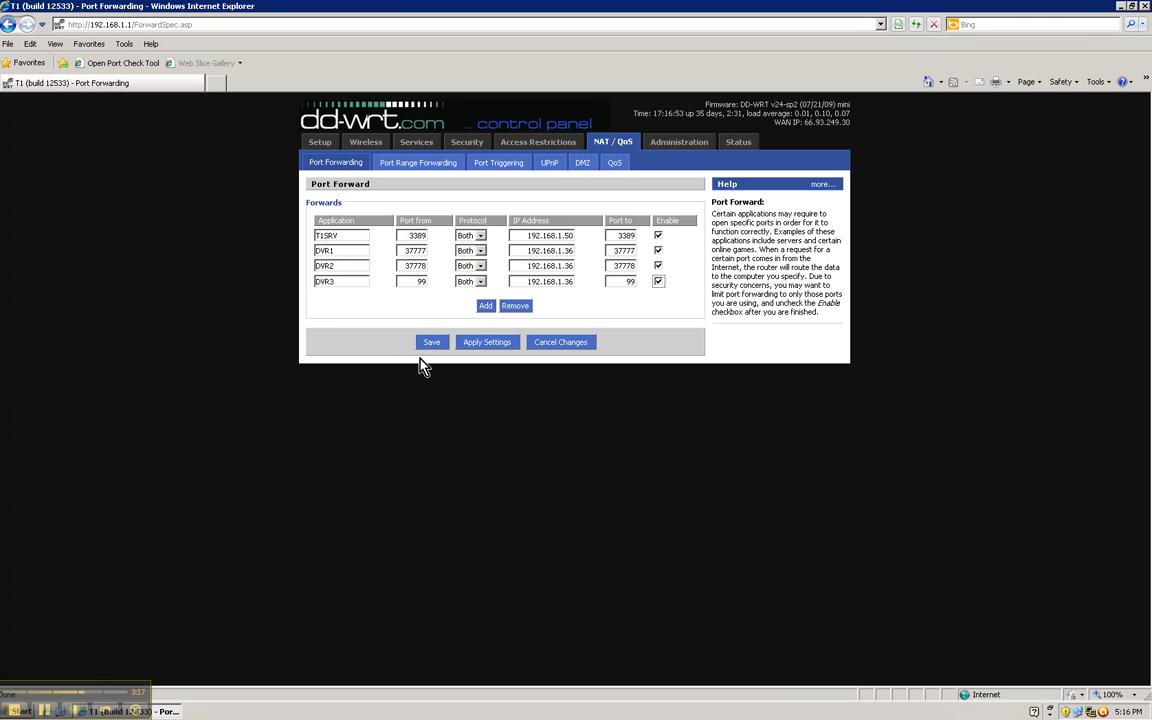
left_click(432, 343)
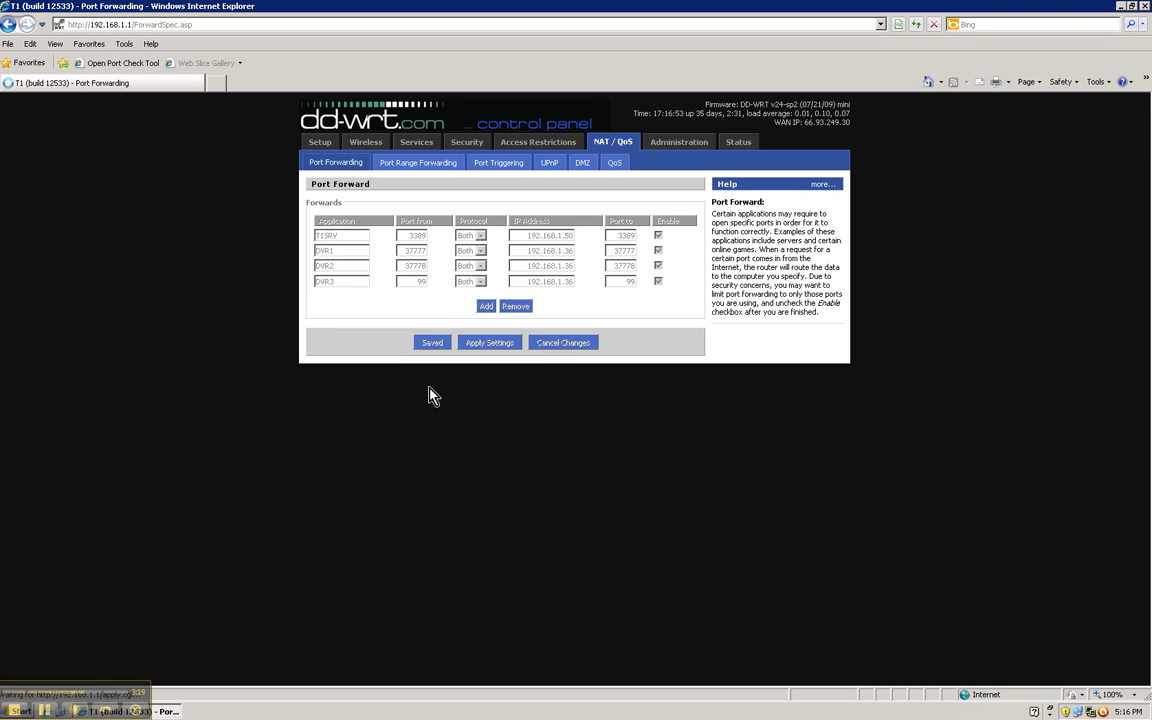
left_click(491, 342)
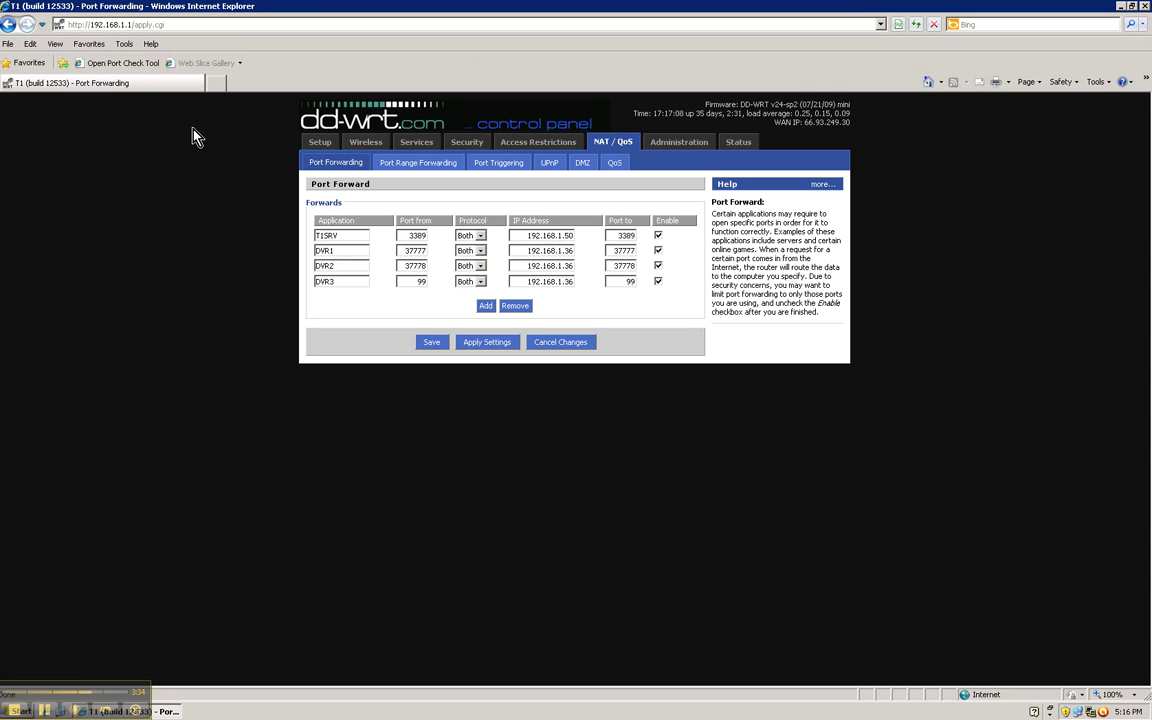
- Check on CanYouSeeMe.org that port 37777 is reachable
left_click(121, 63)
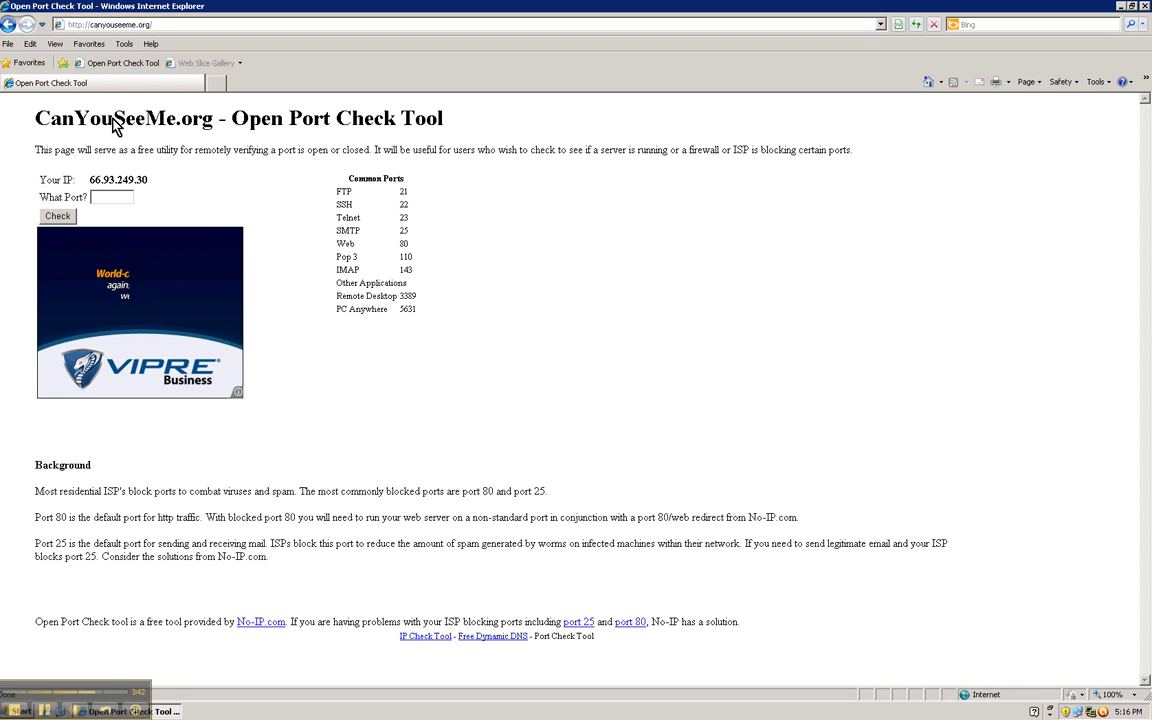
left_click(109, 198)
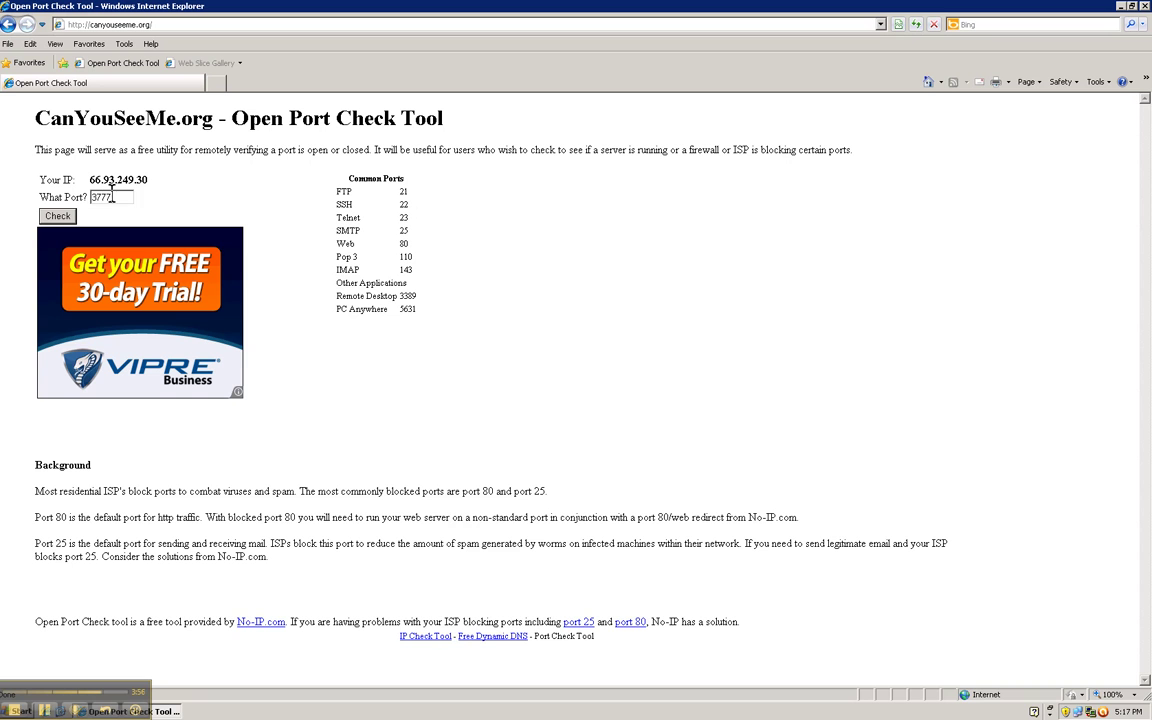
left_click(57, 216)
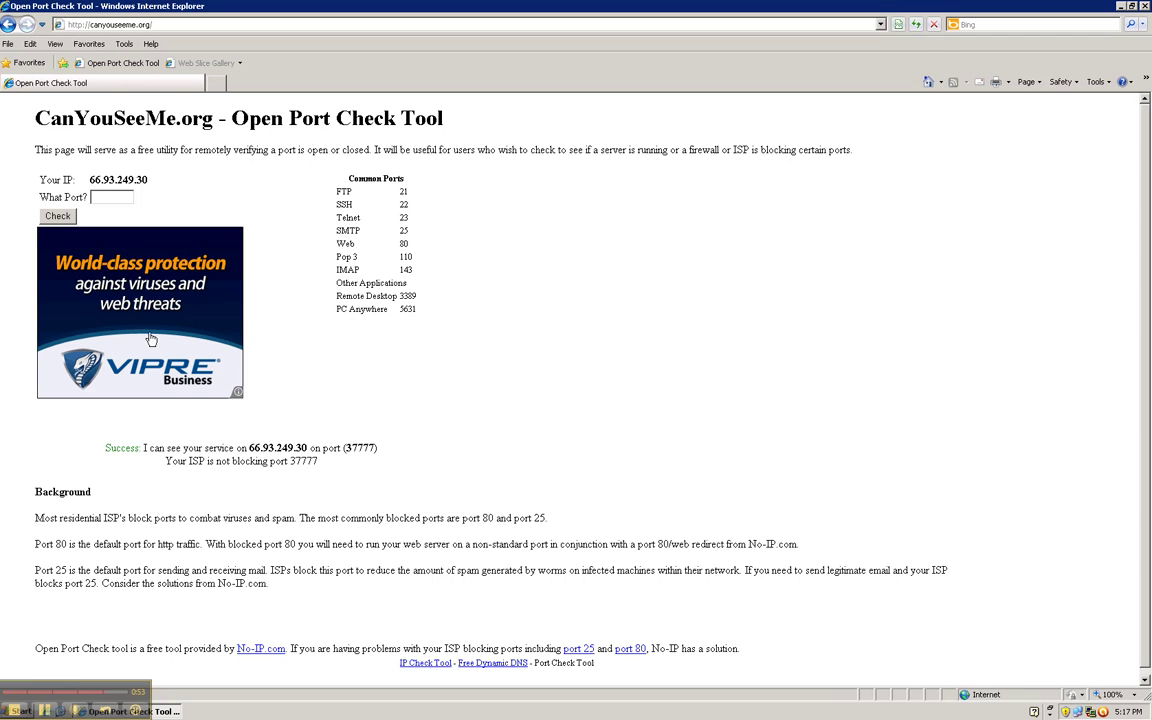
left_click(107, 197)
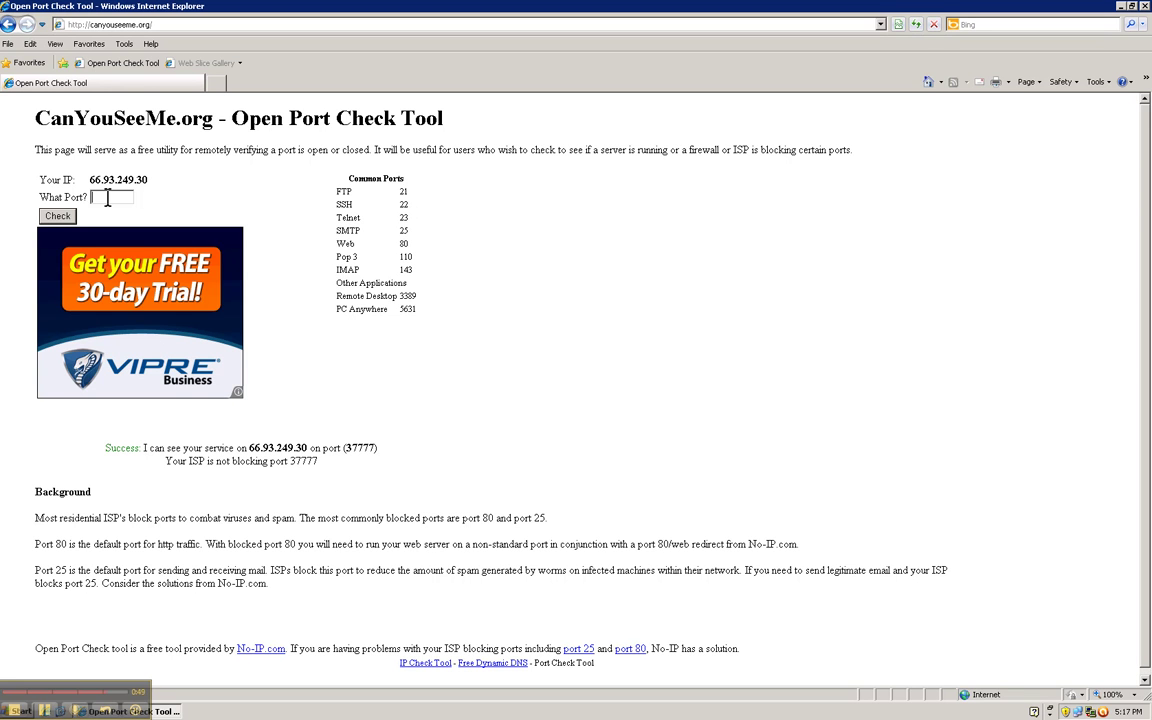
- Check port 99 on CanYouSeeMe.org, dismissing the AutoComplete prompt
type("99")
left_click(58, 217)
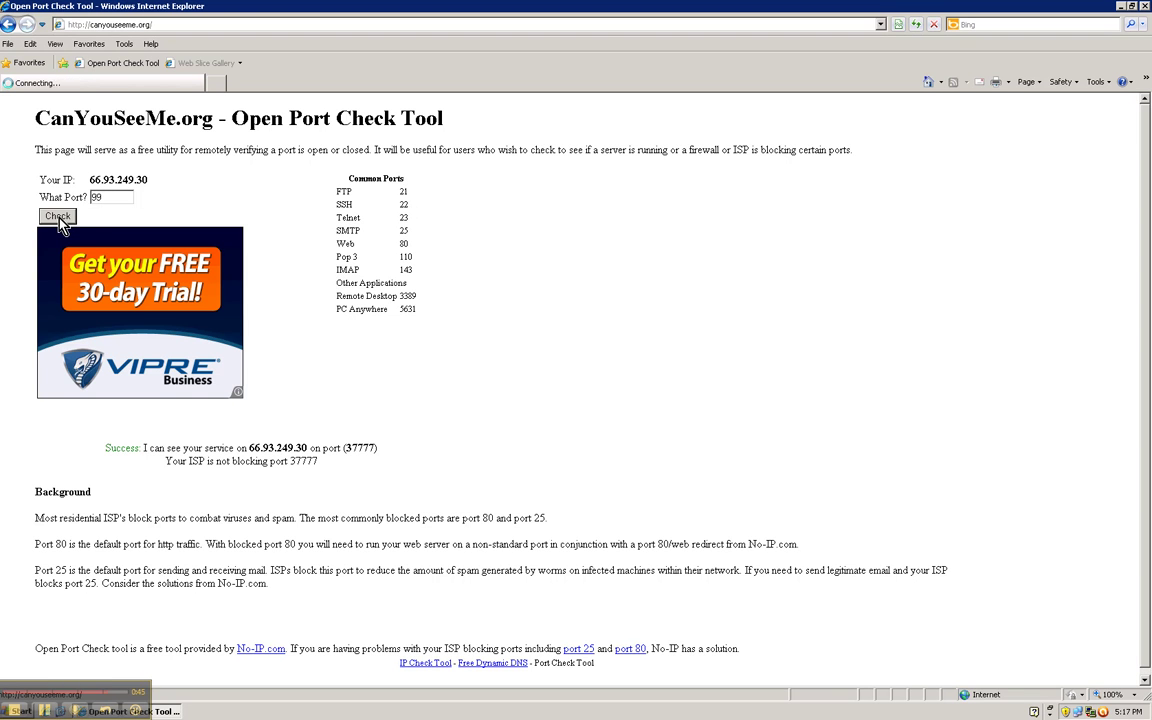
left_click(603, 395)
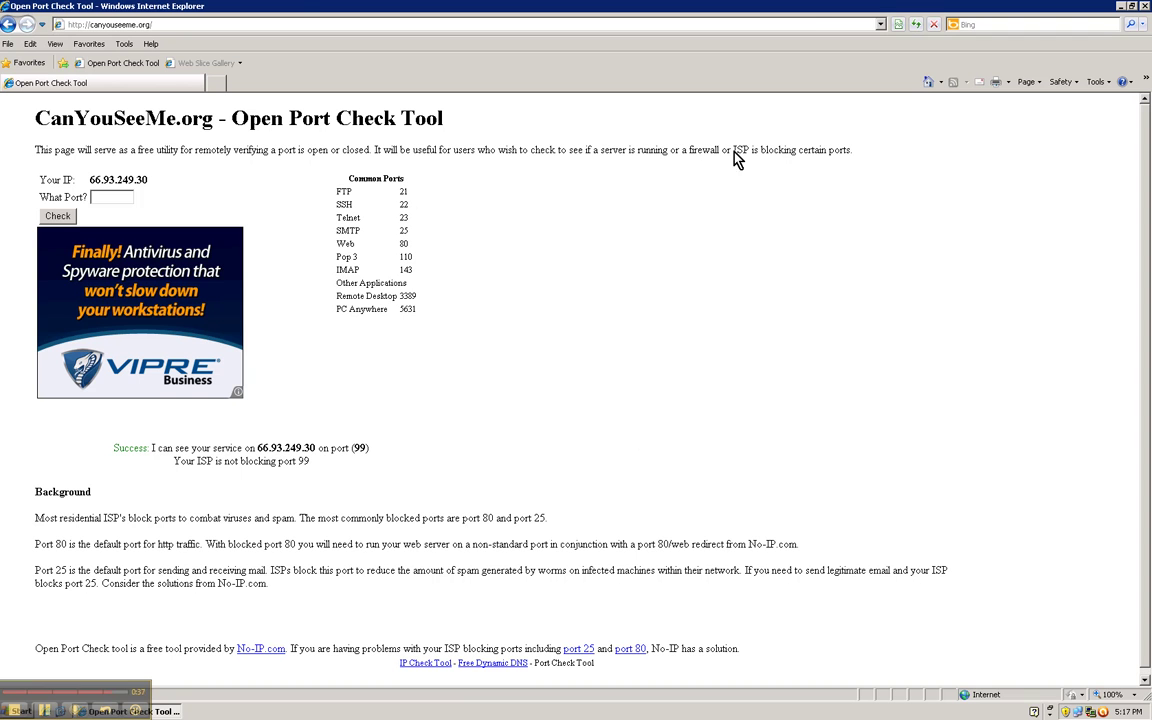
mouse_move(765, 12)
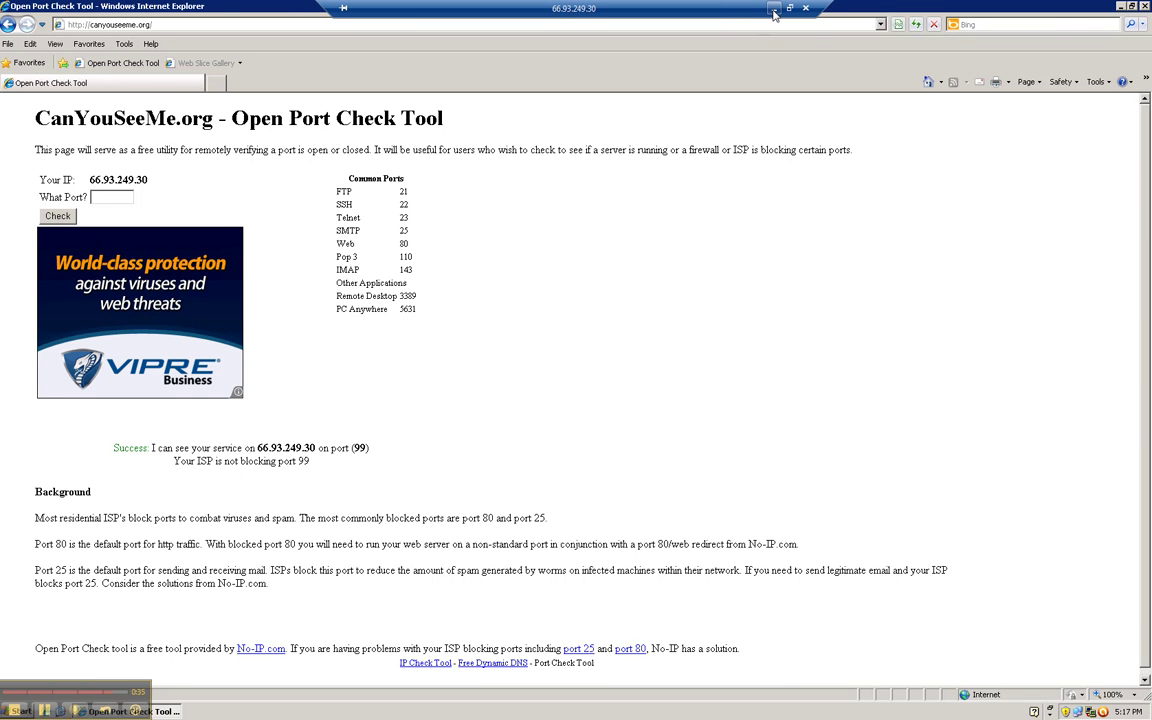